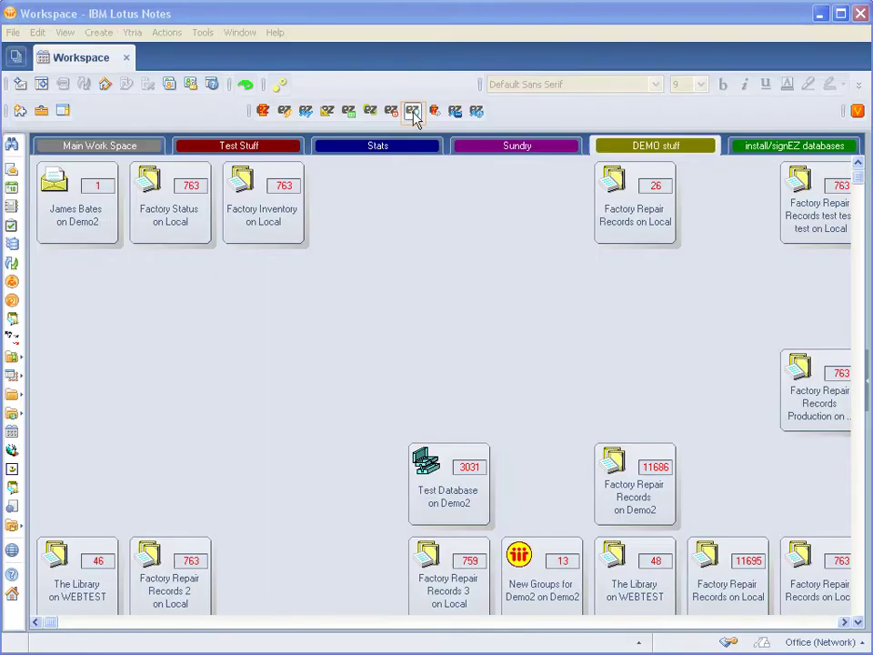
- Launch agentEZ from the Ytria toolbar in the Lotus Notes workspace
{"action": "left_click", "coordinate": [412, 111]}
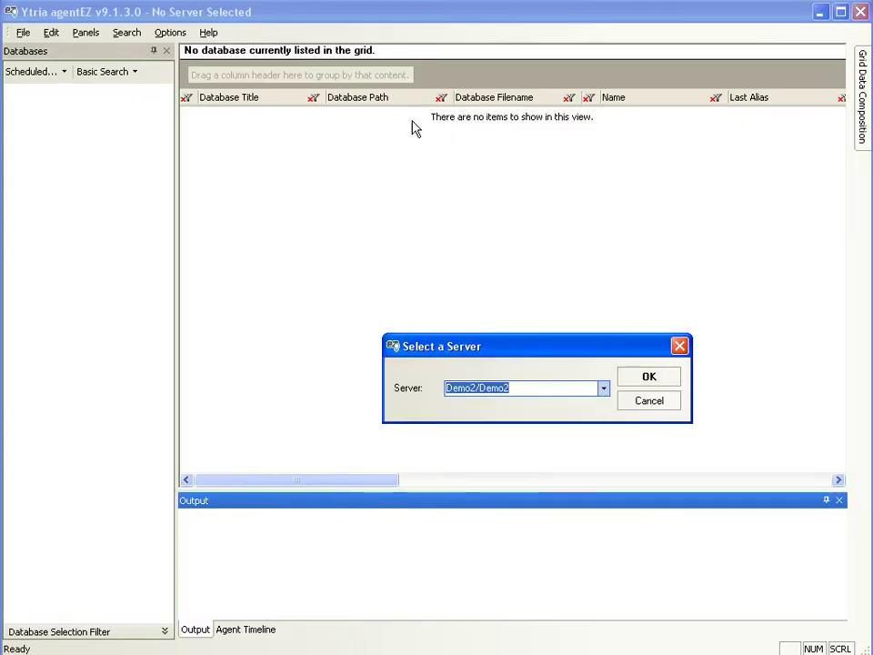
- Connect to Demo2/Demo2 and load agents from every database, giving 45 databases and 112 agents
{"action": "left_click", "coordinate": [649, 377]}
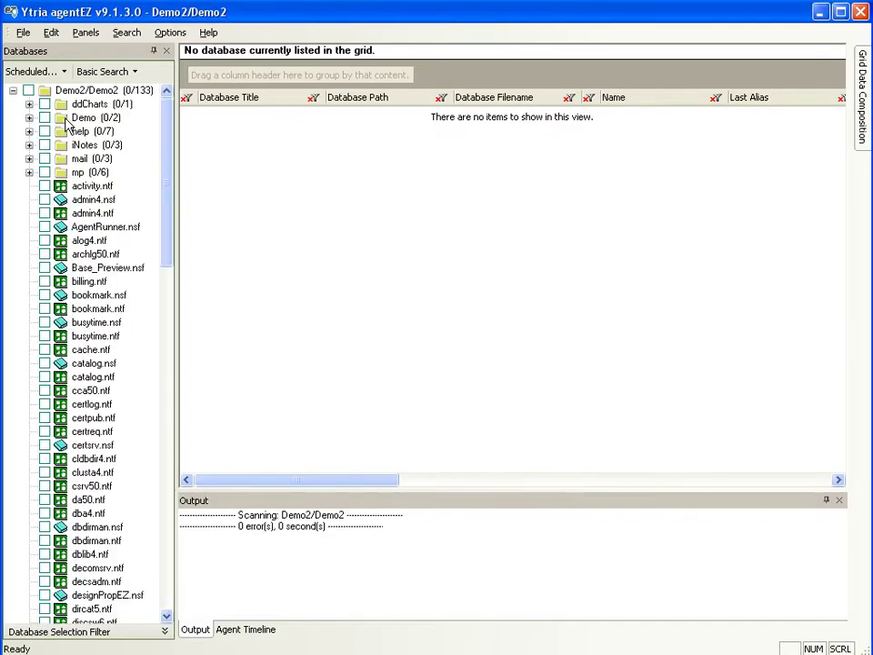
{"action": "left_click", "coordinate": [28, 90]}
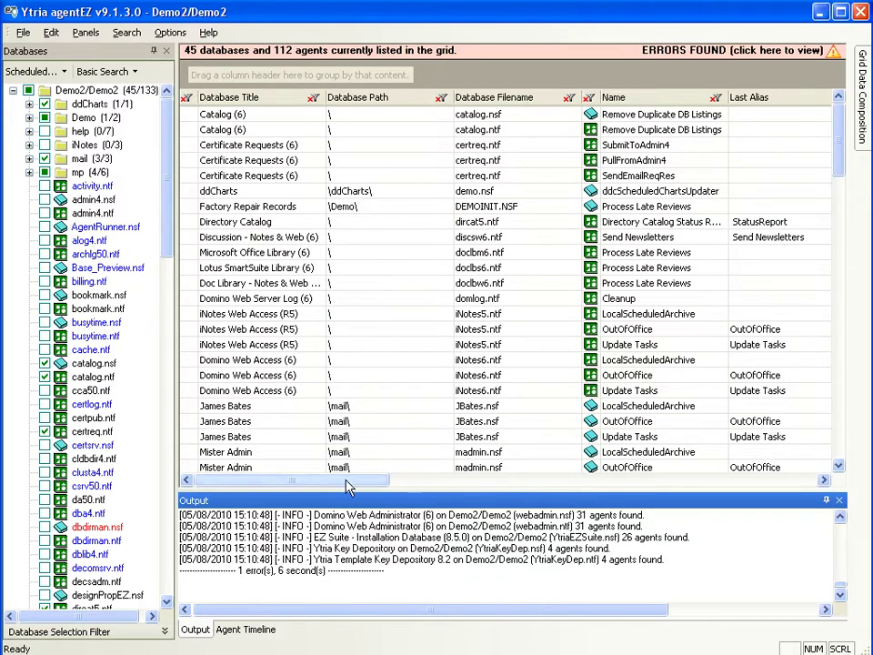
- Group the agent grid by the Enable column and expand the 30 enabled agents
{"action": "left_click_drag", "start_coordinate": [347, 482], "coordinate": [424, 482]}
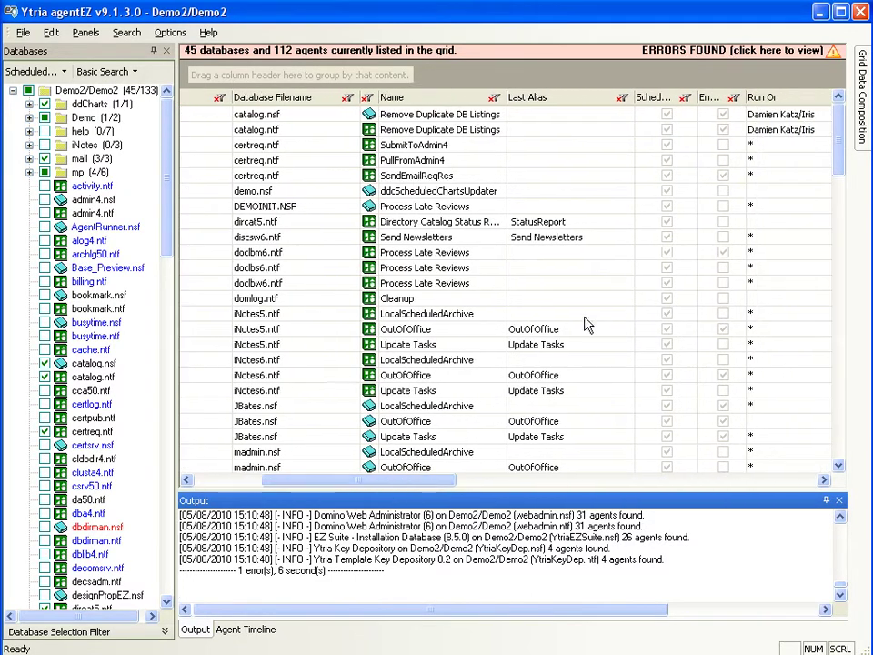
{"action": "left_click_drag", "start_coordinate": [711, 97], "coordinate": [705, 77]}
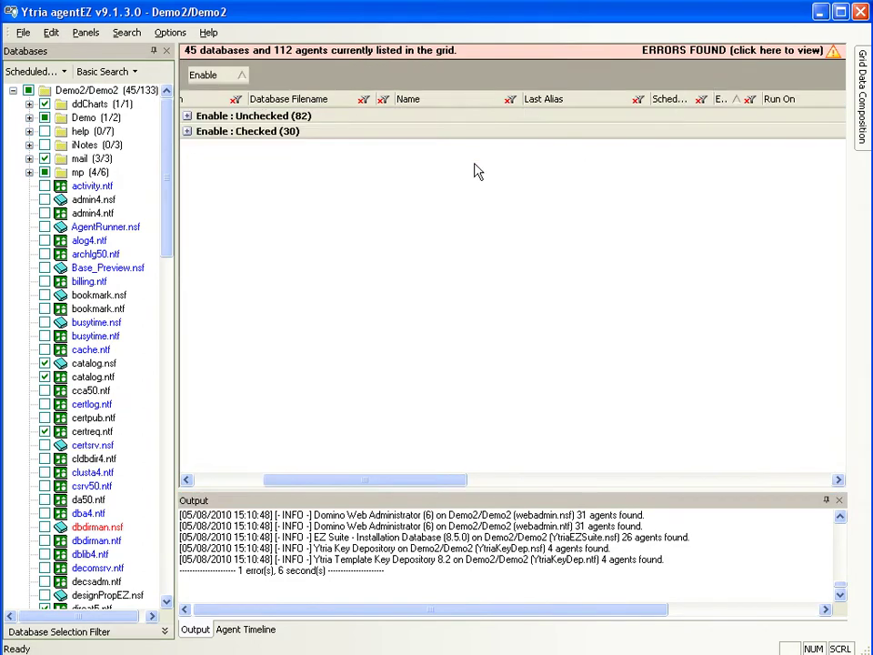
{"action": "left_click", "coordinate": [185, 131]}
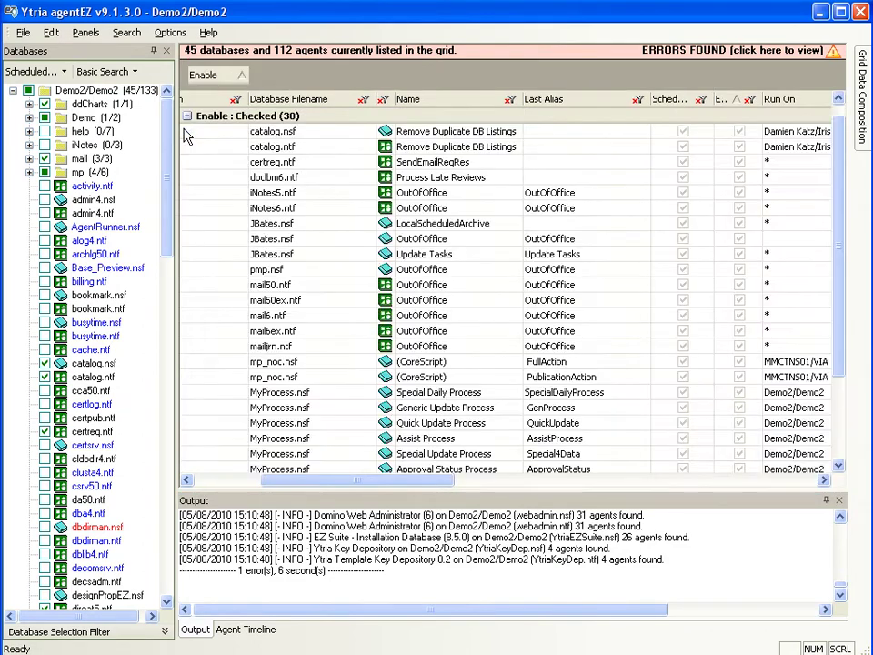
{"action": "left_click", "coordinate": [202, 479]}
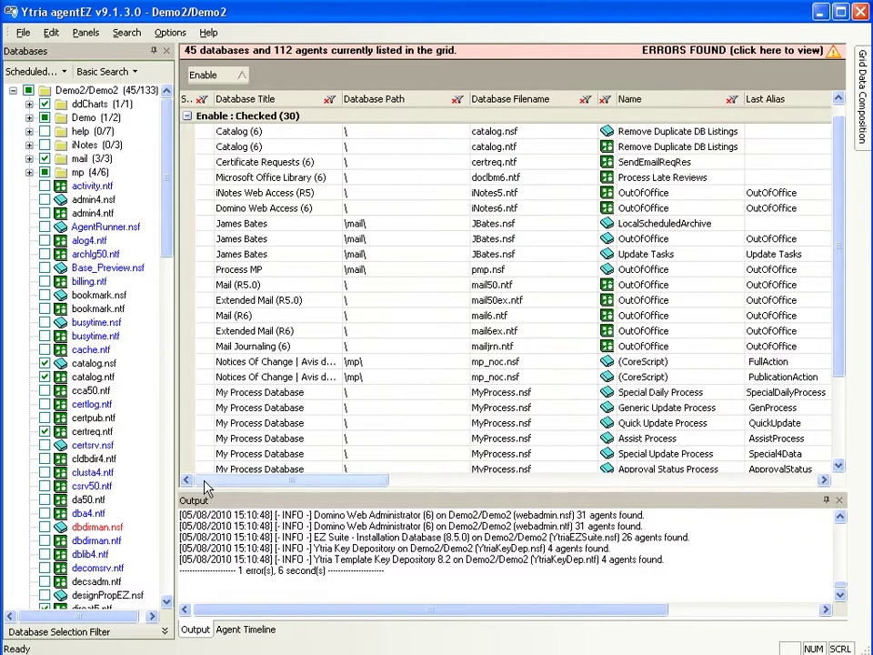
- Select the Special Daily Process agent and scroll right to review its signer
{"action": "left_click", "coordinate": [270, 392]}
{"action": "left_click_drag", "start_coordinate": [302, 479], "coordinate": [372, 487]}
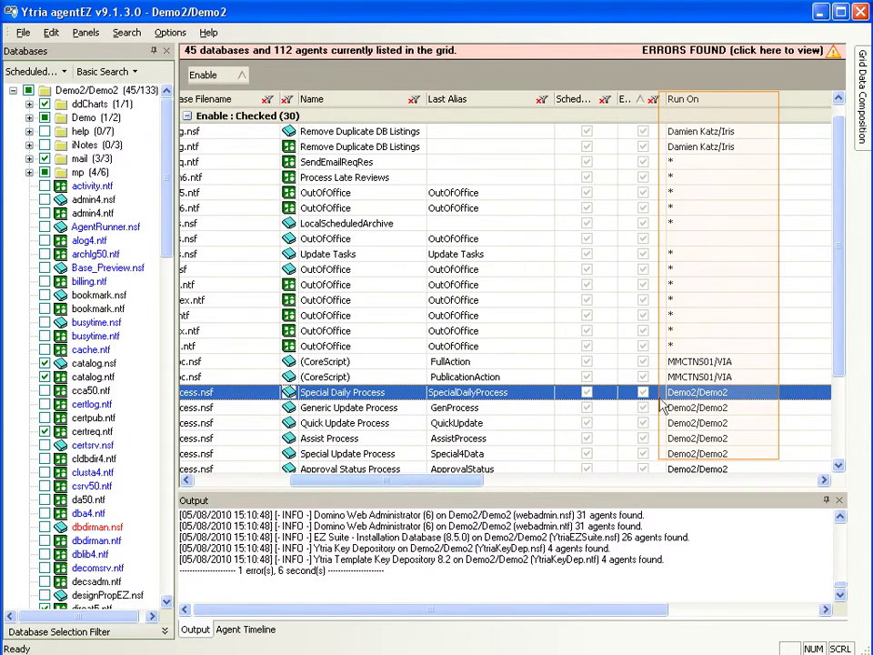
{"action": "mouse_move", "coordinate": [453, 483]}
{"action": "left_mouse_down"}
{"action": "mouse_move", "coordinate": [603, 481]}
{"action": "mouse_move", "coordinate": [604, 474]}
{"action": "left_mouse_up"}
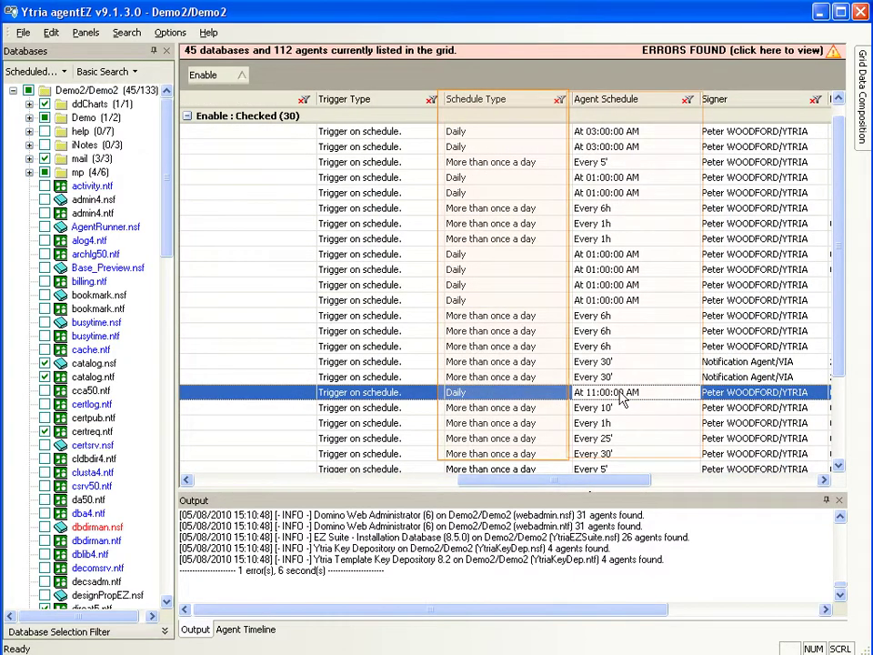
{"action": "left_click", "coordinate": [771, 399]}
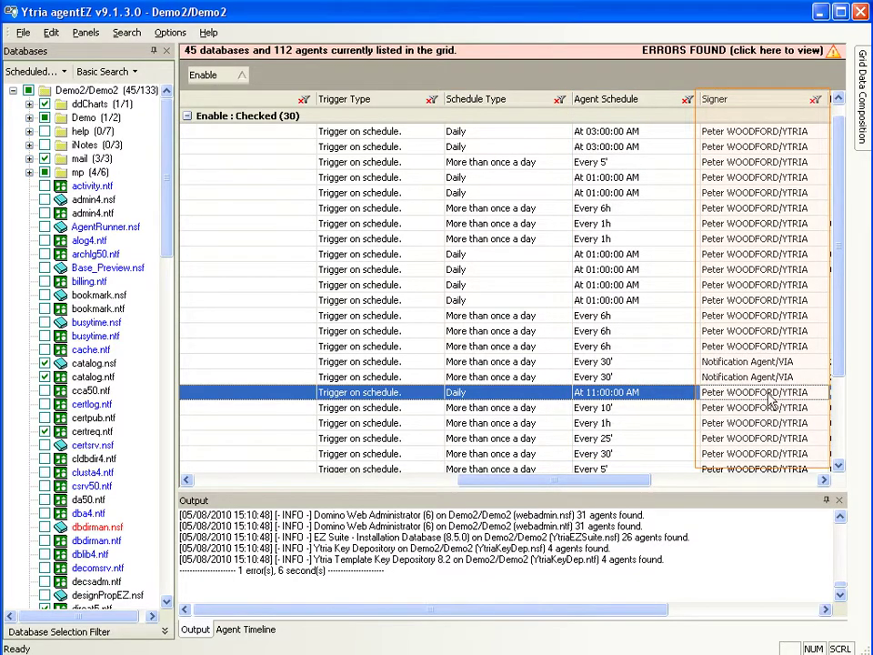
{"action": "left_click_drag", "start_coordinate": [571, 482], "coordinate": [712, 488]}
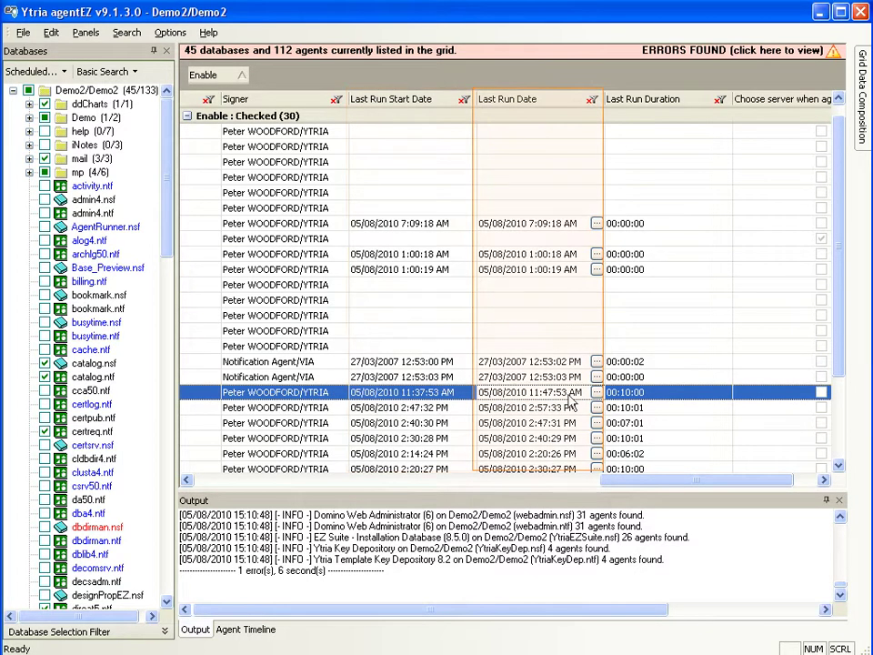
{"action": "left_click", "coordinate": [637, 394]}
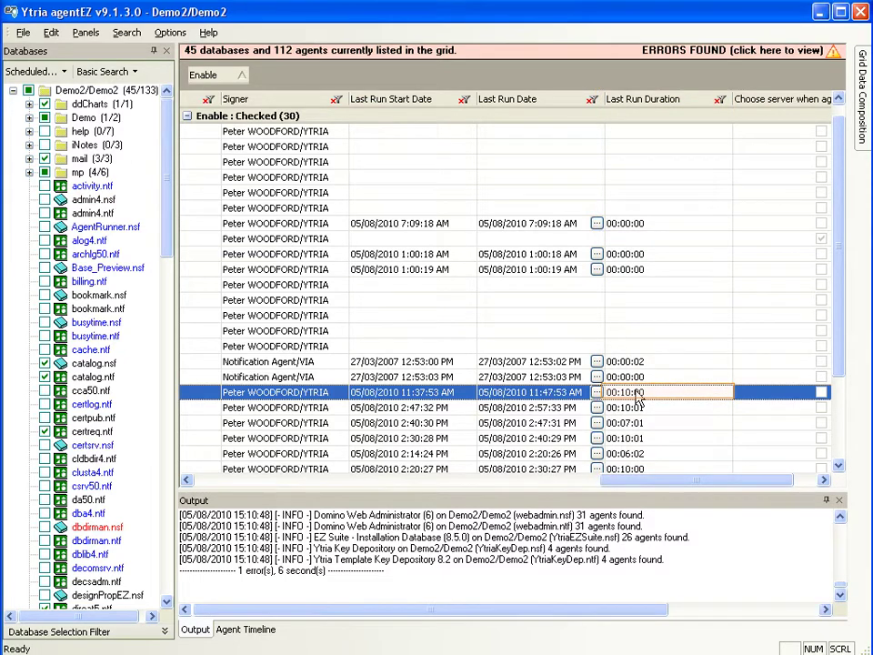
{"action": "left_click", "coordinate": [596, 392]}
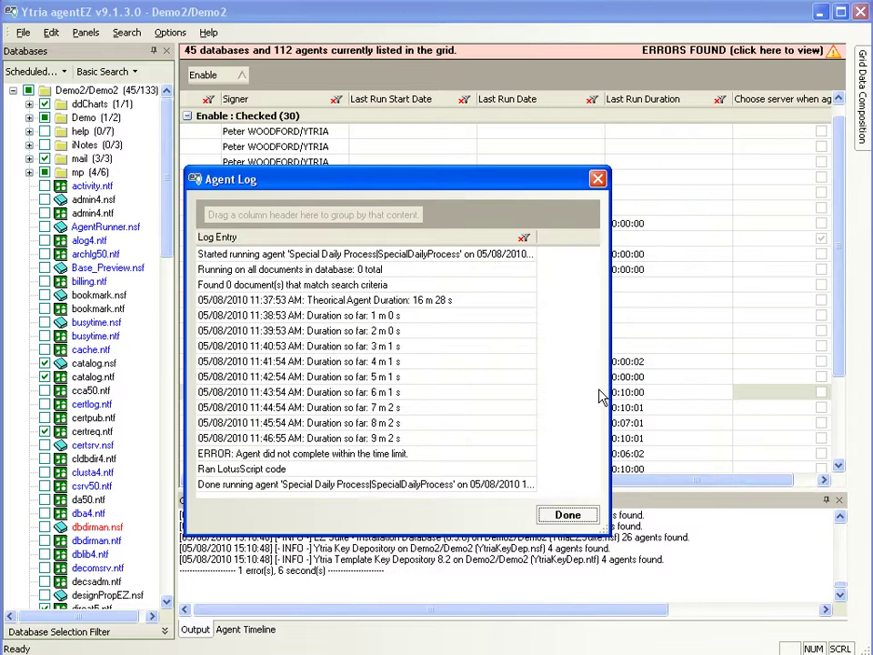
{"action": "left_click", "coordinate": [363, 458]}
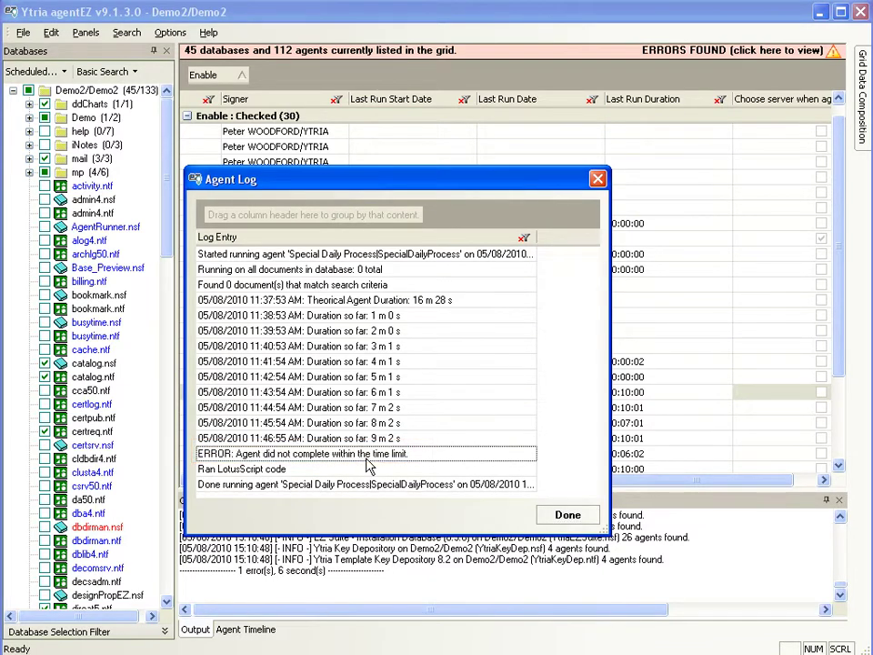
{"action": "left_click", "coordinate": [570, 515]}
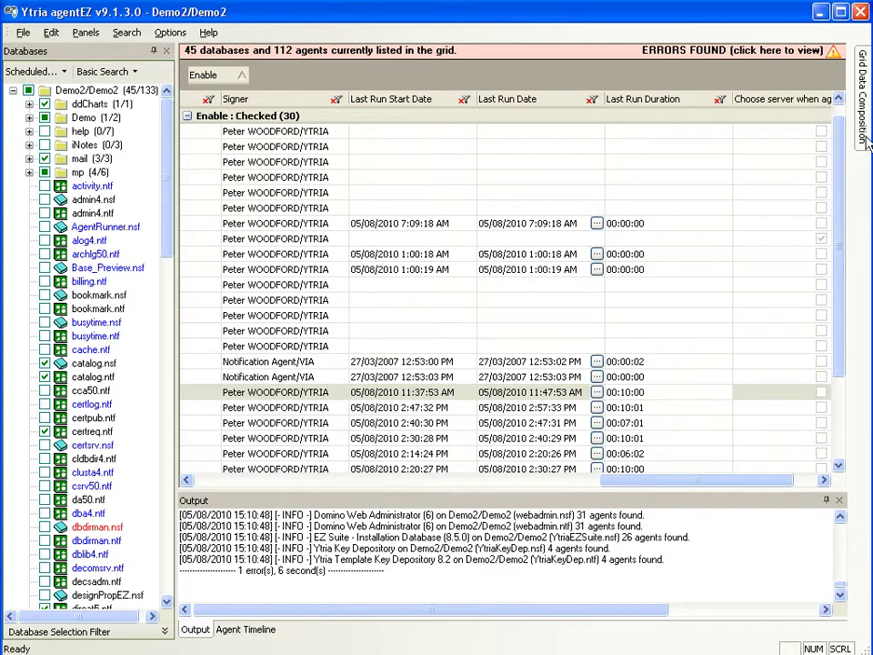
- Tick Run on behalf of in Grid Data Composition to show it as a grid column
{"action": "left_click", "coordinate": [861, 100]}
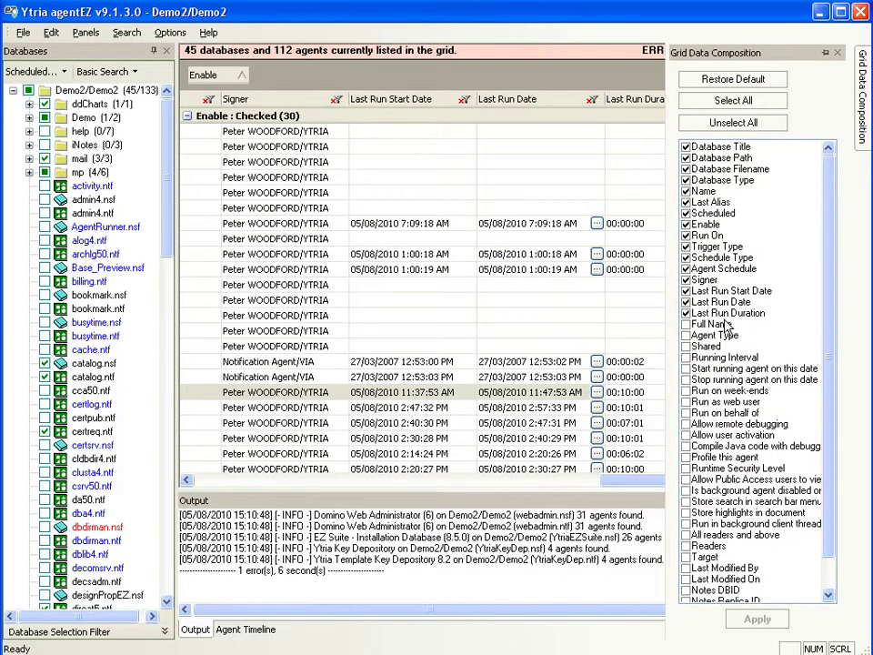
{"action": "left_click", "coordinate": [686, 413]}
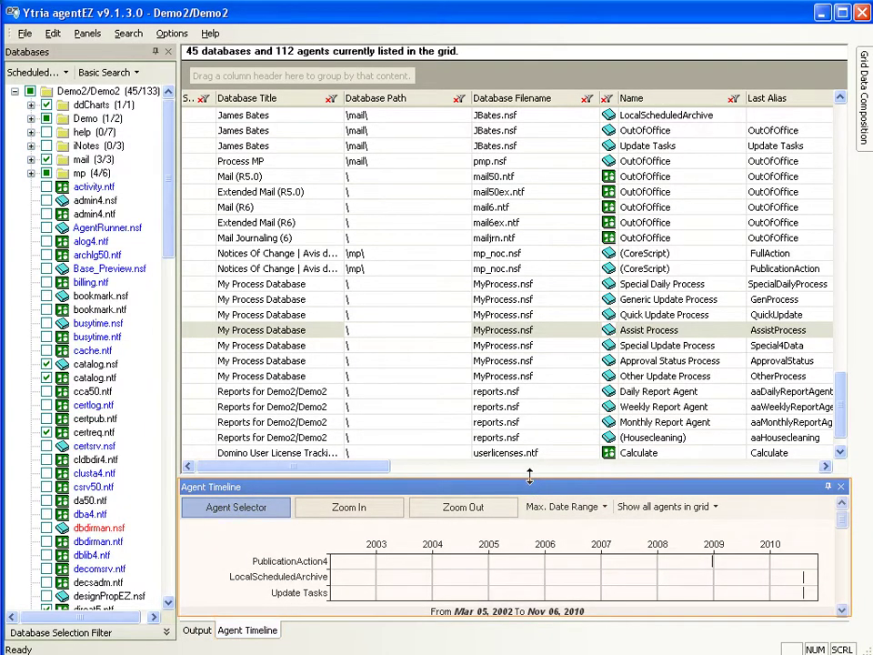
- Enlarge the timeline, limit it to the last 24 hours and zoom to Aug 05 12:30–16:00
{"action": "left_click_drag", "start_coordinate": [529, 476], "coordinate": [529, 350]}
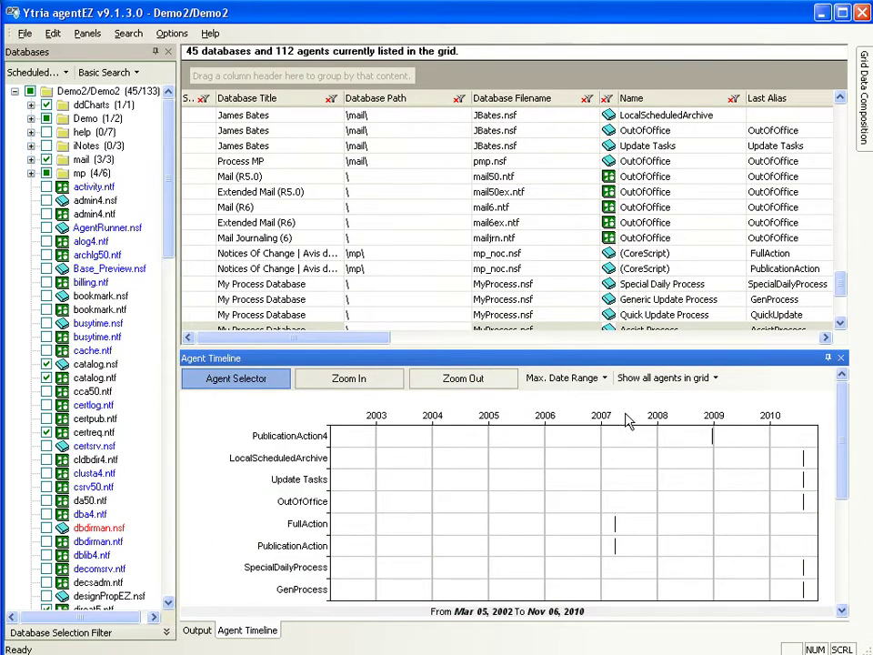
{"action": "left_click", "coordinate": [575, 380]}
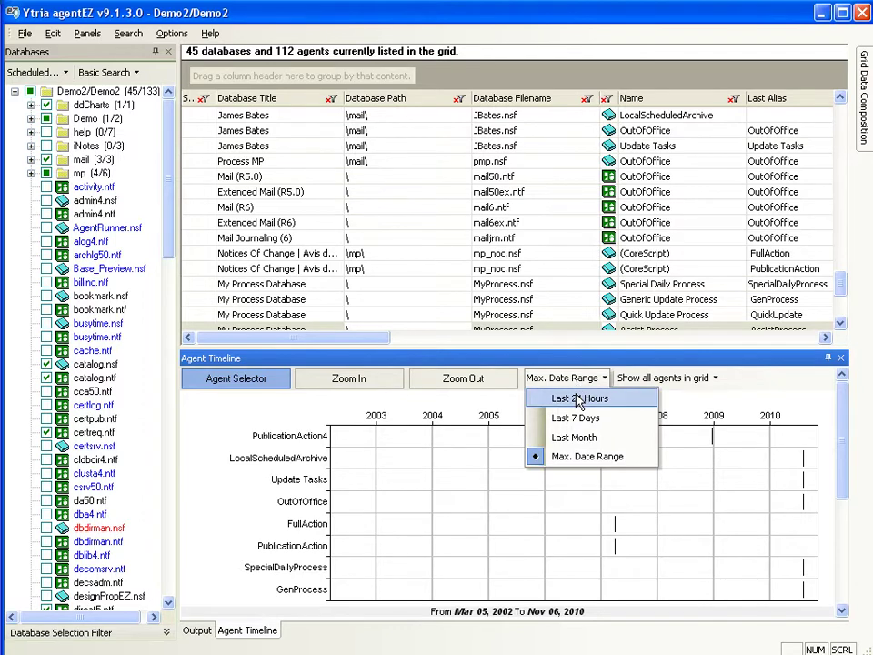
{"action": "left_click", "coordinate": [579, 400]}
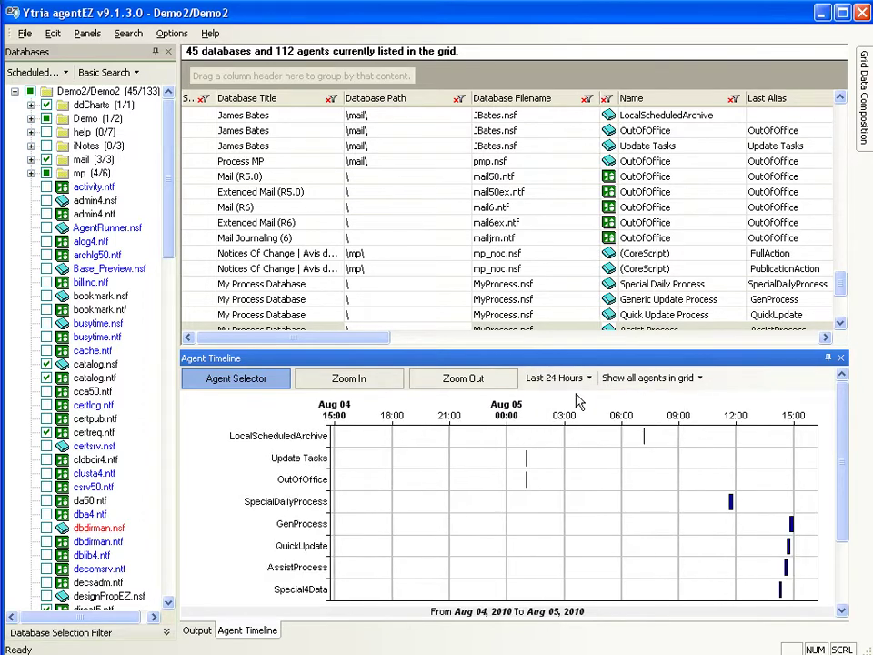
{"action": "left_click", "coordinate": [362, 382]}
{"action": "left_click_drag", "start_coordinate": [727, 499], "coordinate": [797, 514]}
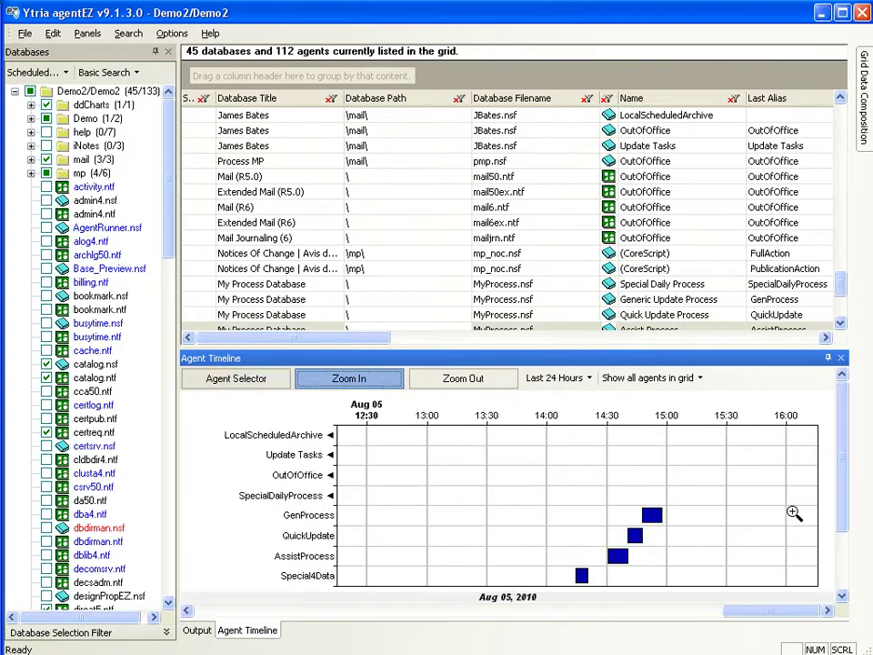
{"action": "left_click_drag", "start_coordinate": [842, 493], "coordinate": [843, 526]}
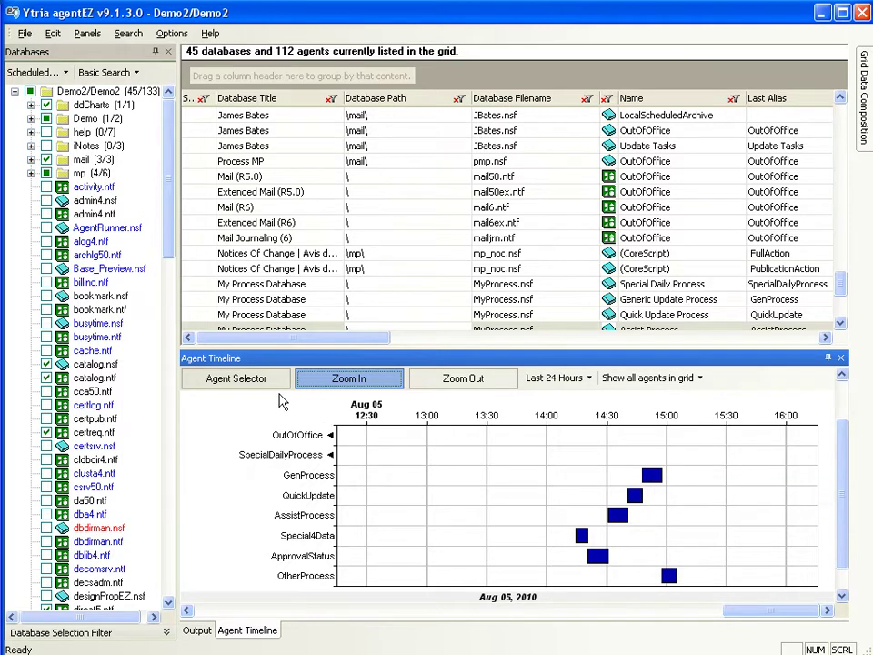
- Return the timeline to Agent Selector mode and select the Quick Update Process agent
{"action": "left_click", "coordinate": [236, 378]}
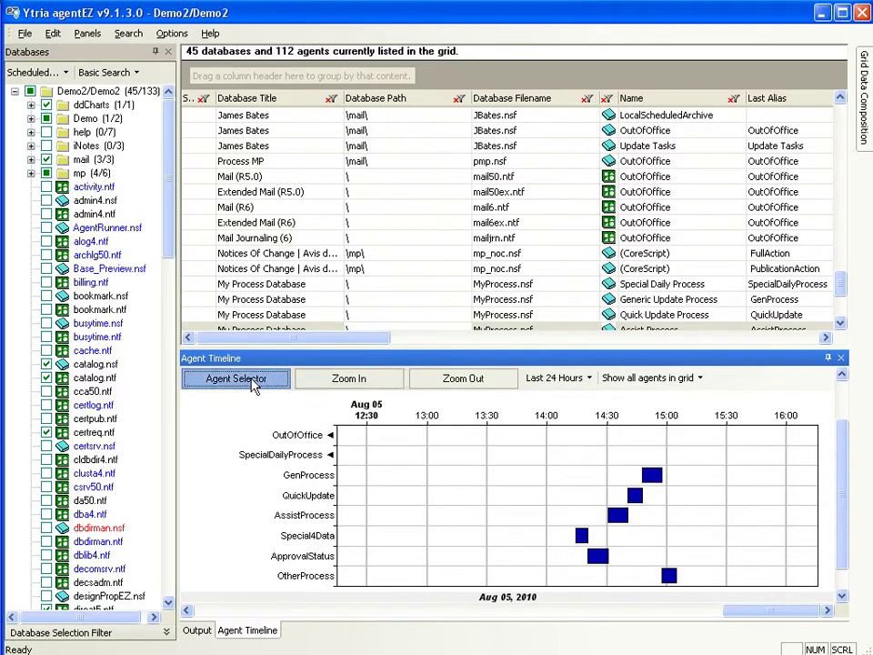
{"action": "left_click", "coordinate": [634, 498]}
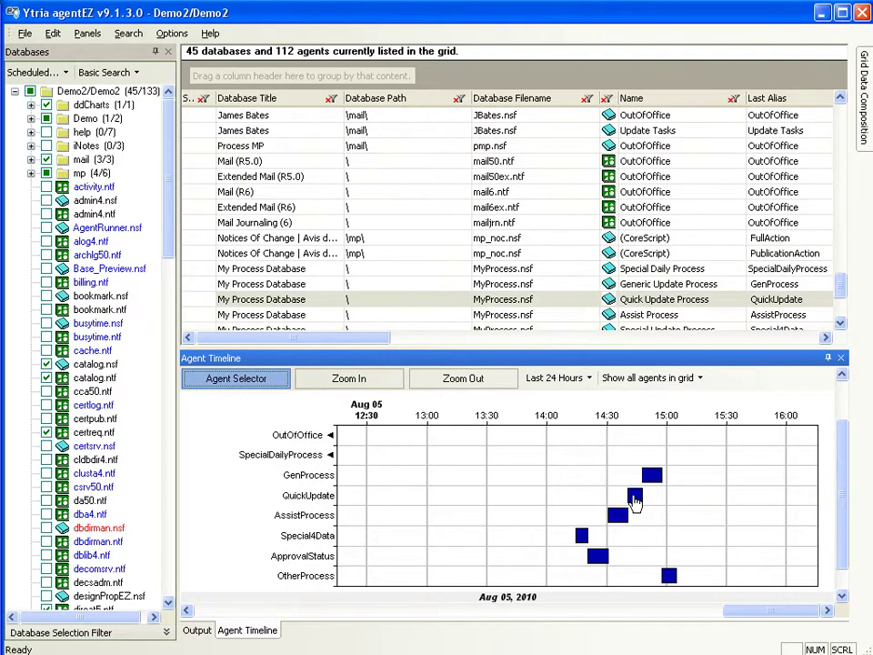
{"action": "left_click", "coordinate": [643, 305]}
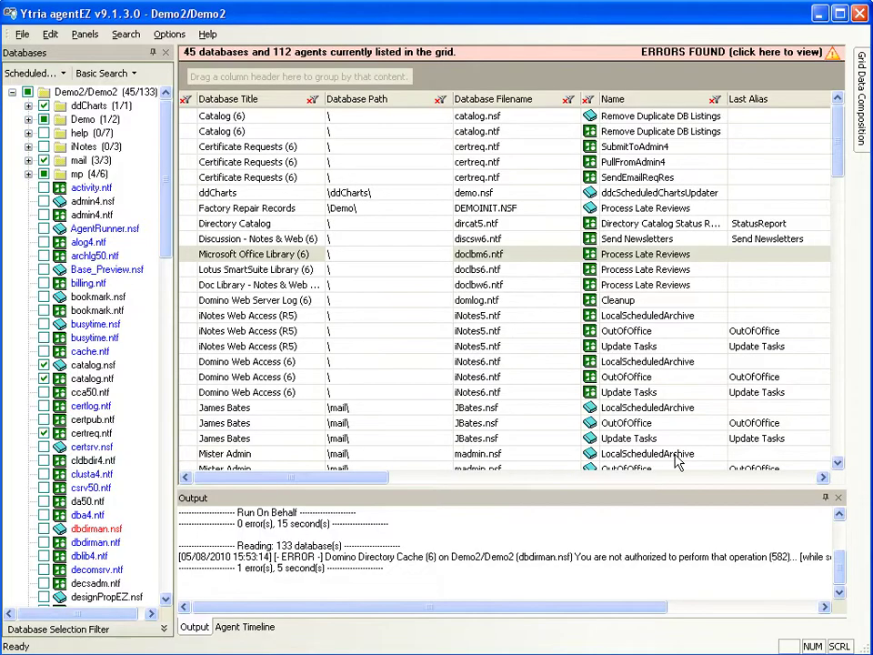
- Filter agent names by regular expression 'outofoffice' and select the three mail-database OutOfOffice agents
{"action": "left_click", "coordinate": [682, 178]}
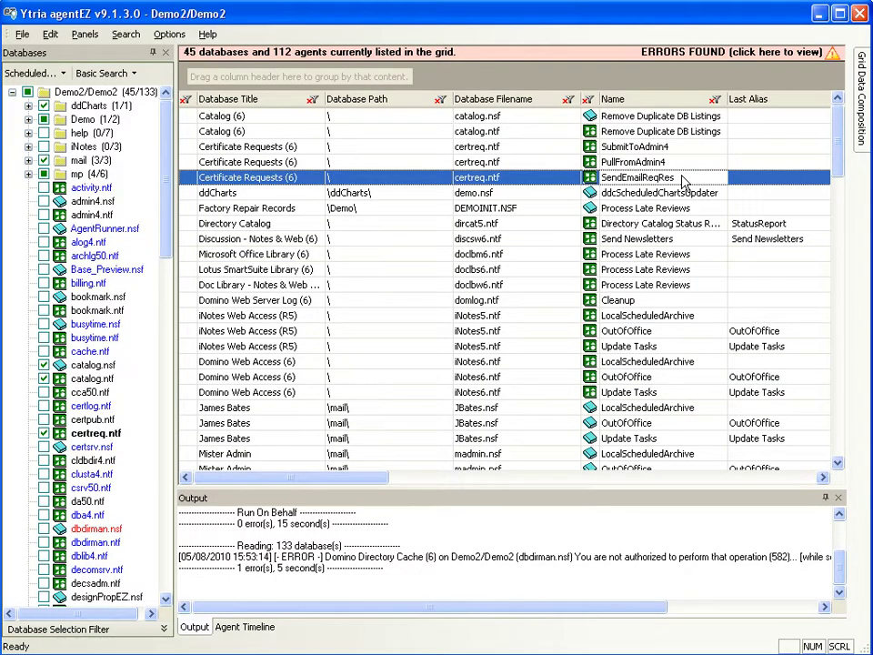
{"action": "left_click", "coordinate": [718, 103]}
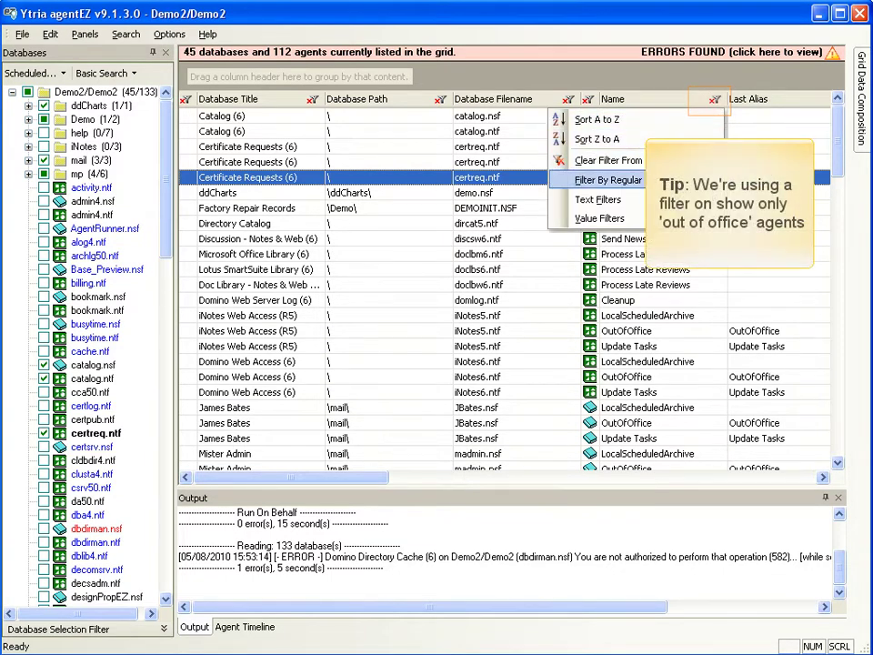
{"action": "left_click", "coordinate": [608, 180]}
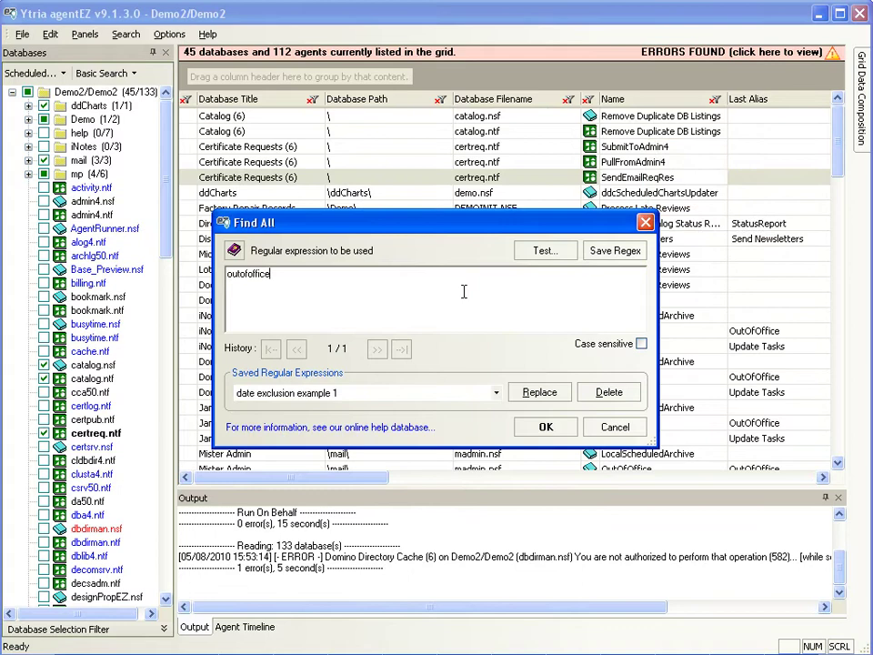
{"action": "left_click", "coordinate": [553, 431]}
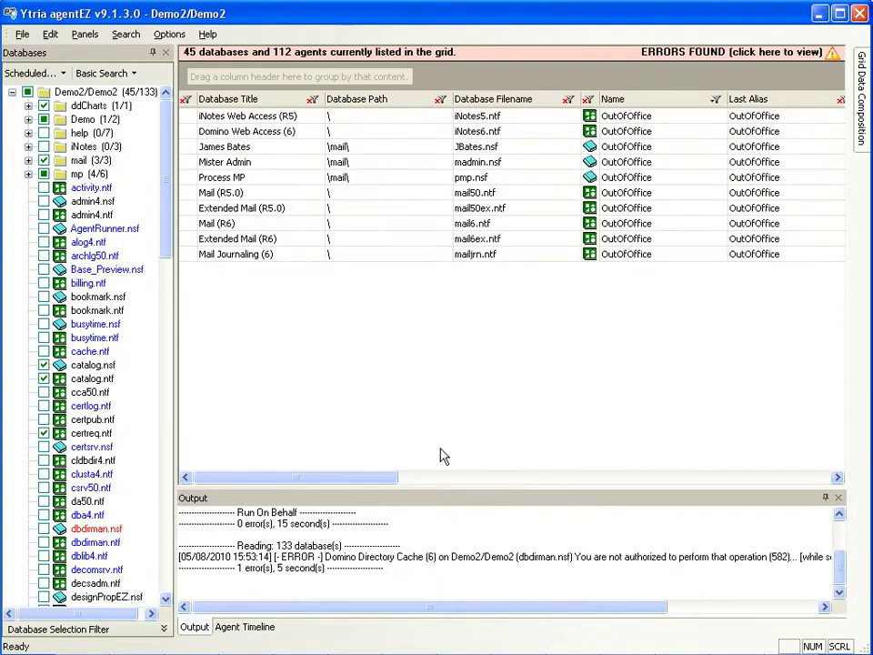
{"action": "left_click", "coordinate": [664, 151]}
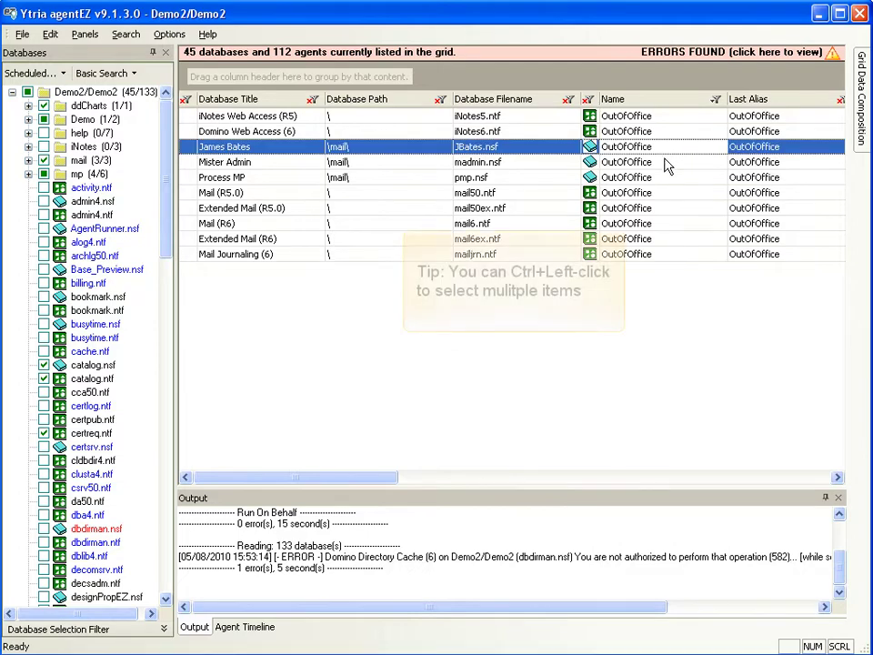
{"action": "left_click", "coordinate": [665, 164], "text": "ctrl"}
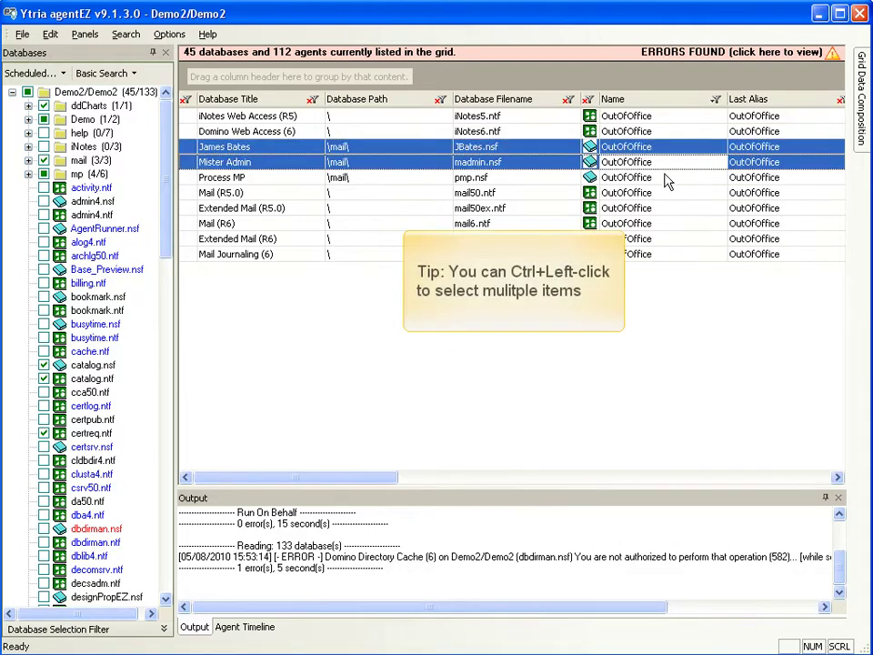
- Apply Run On Behalf Of using Find User in Profile Document (CalendarProfile, Owner) to the three agents
{"action": "right_click", "coordinate": [534, 176]}
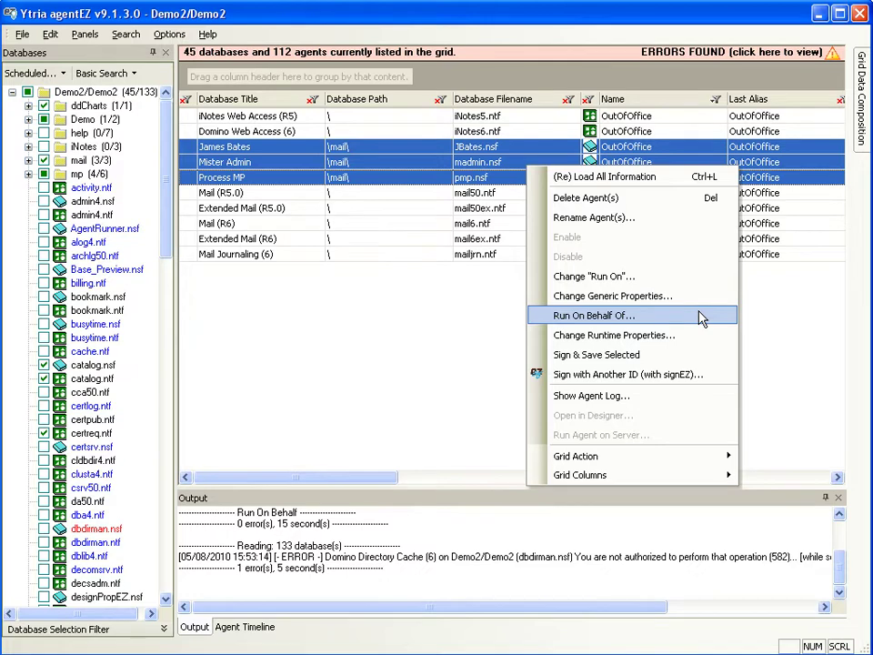
{"action": "left_click", "coordinate": [702, 318]}
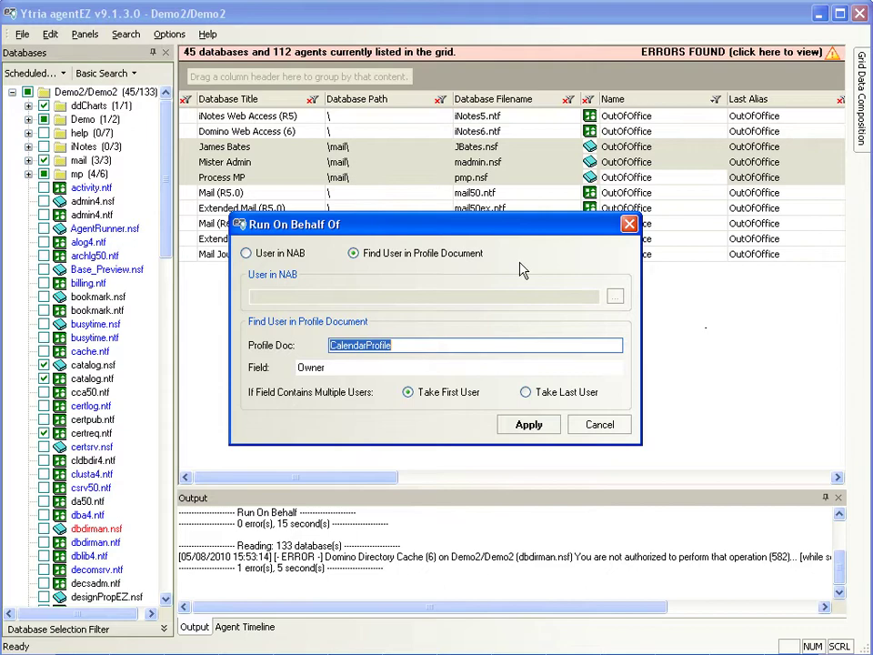
{"action": "left_click", "coordinate": [541, 434]}
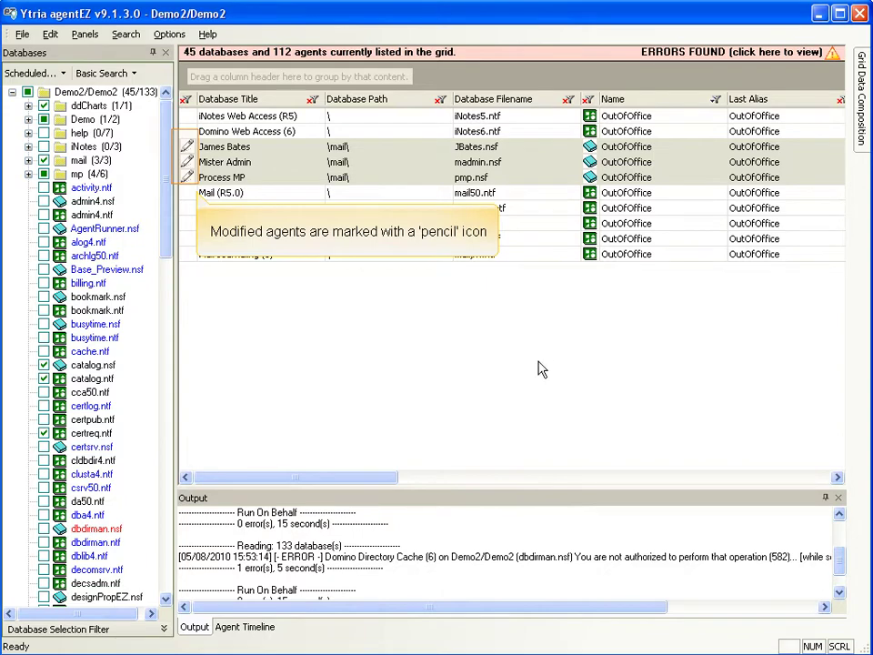
- Open the File menu to find Sign & Save All Modified
{"action": "left_click", "coordinate": [25, 34]}
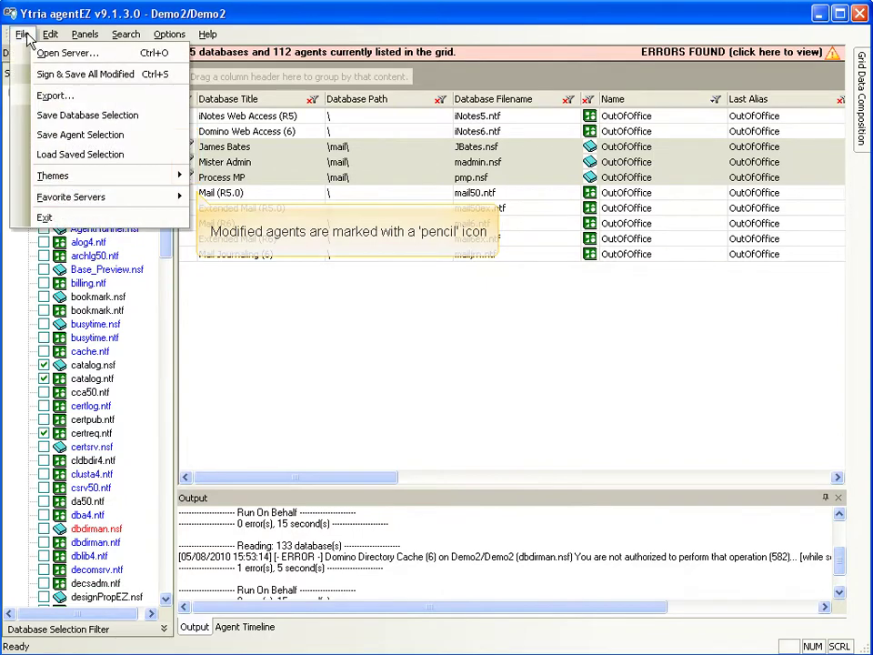